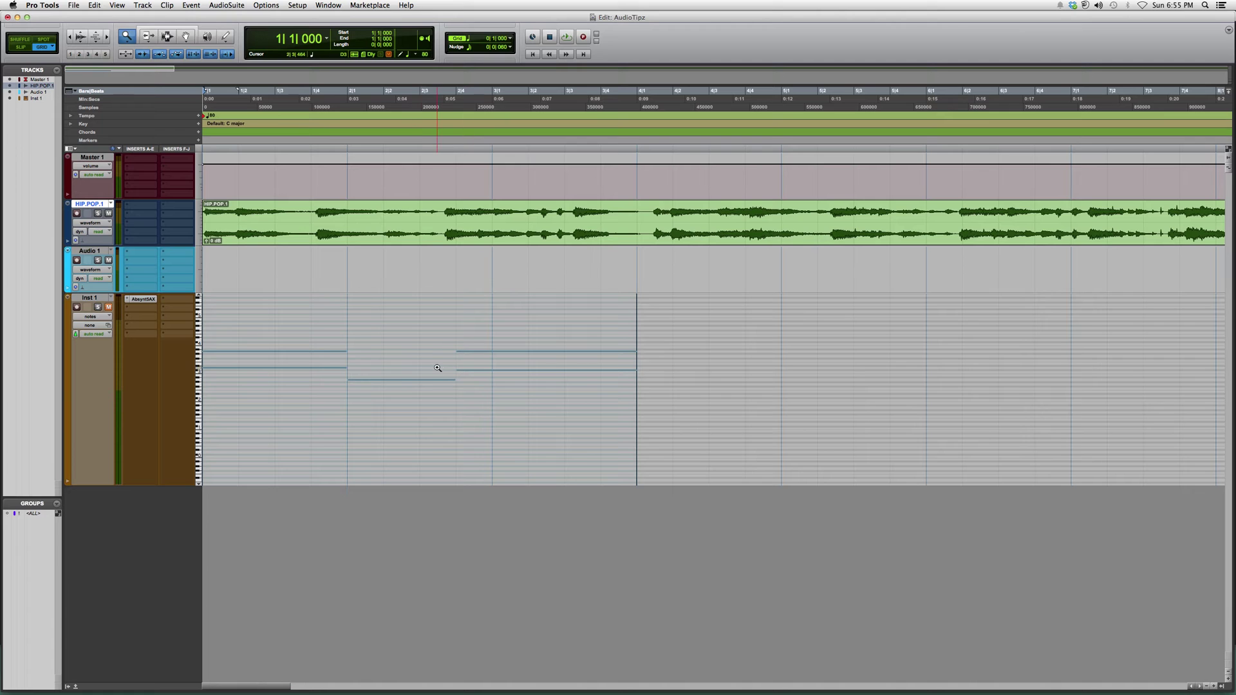
Set the edit point in the Inst 1 notes and zoom the timeline horizontally in and out.
left_click(378, 344)
key("super+bracketright")
key("super+bracketright")
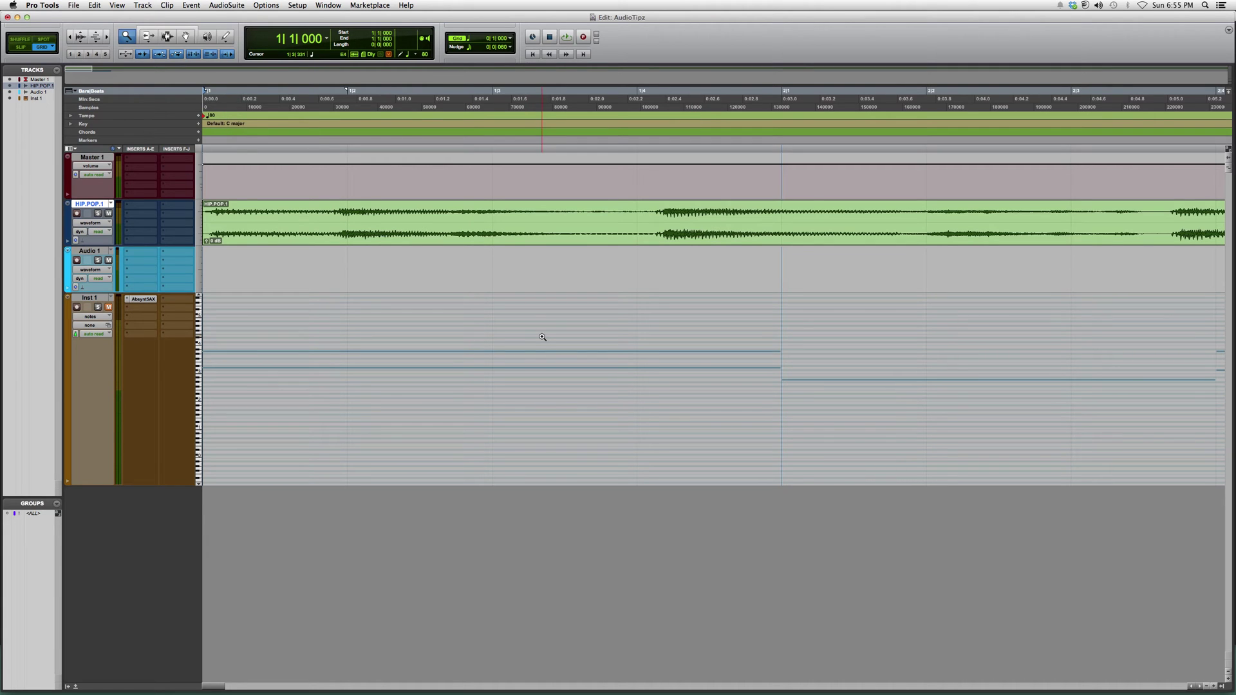
key("super+bracketleft")
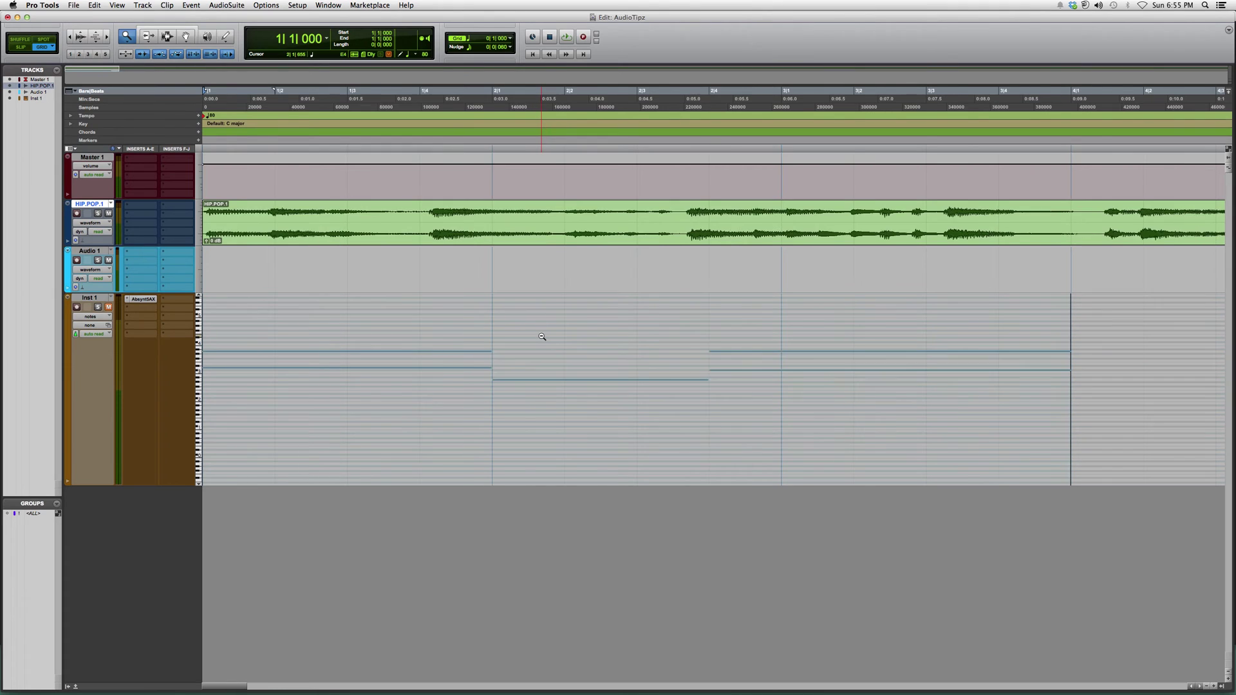
key("super+bracketleft")
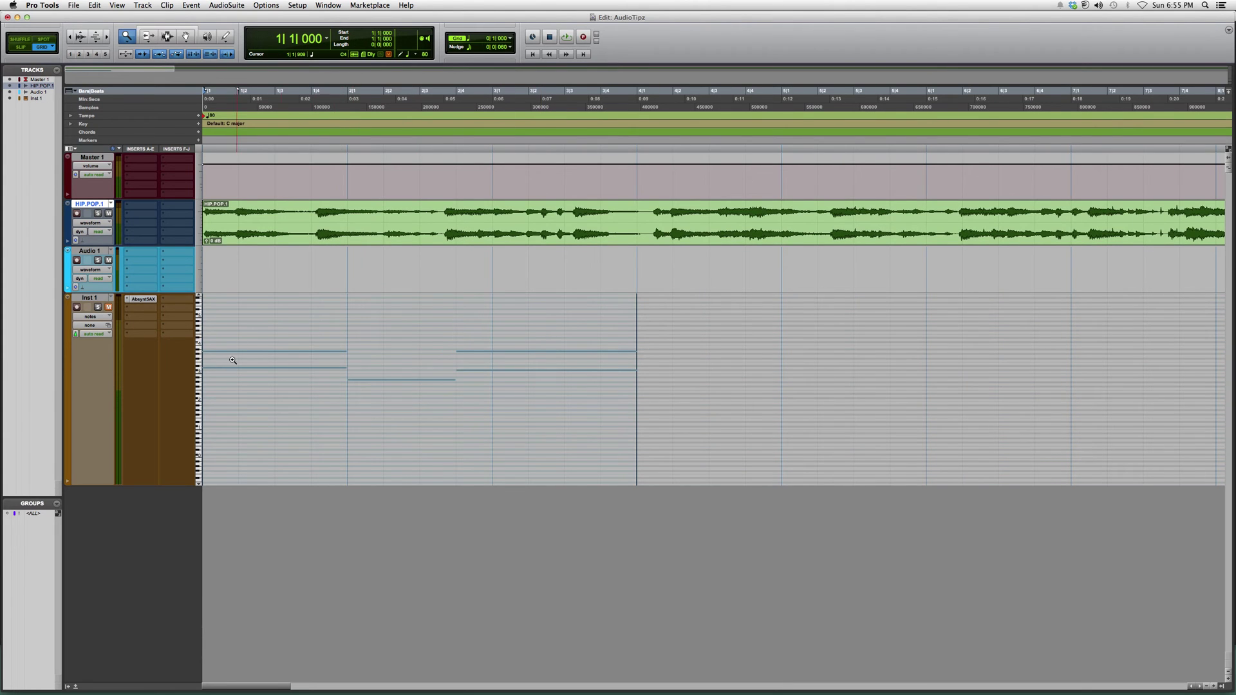
key("super+bracketright")
key("super+bracketright")
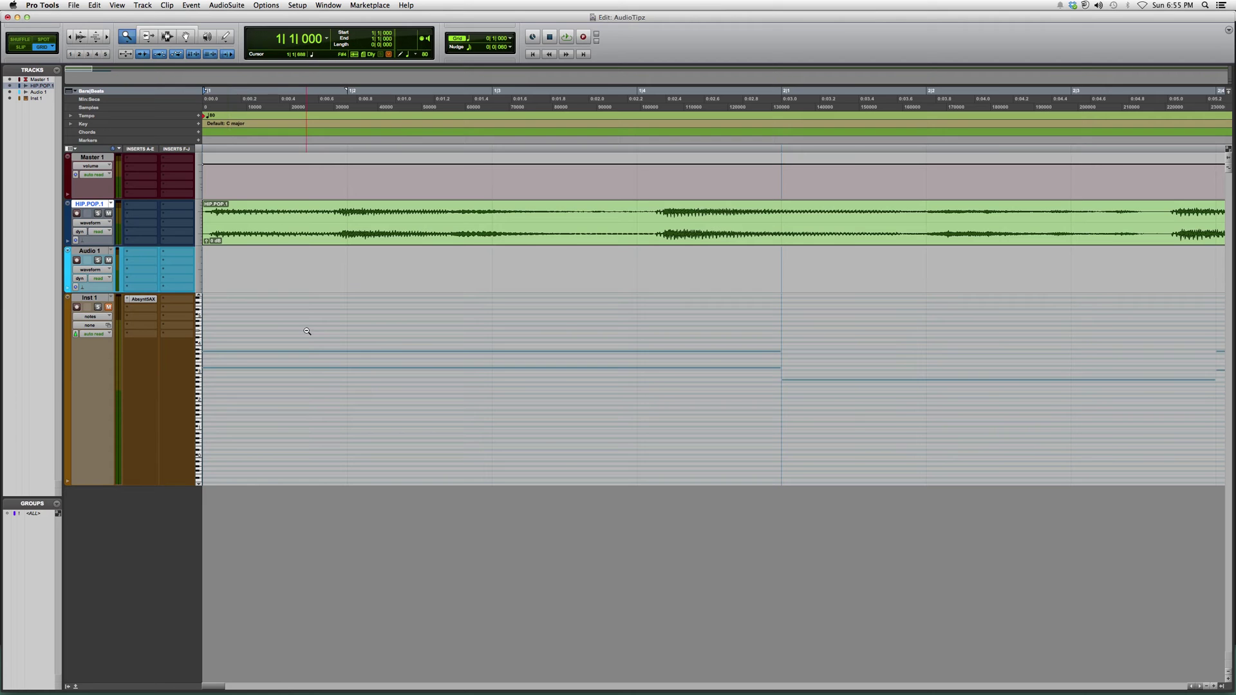
key("super+bracketleft")
key("super+bracketleft")
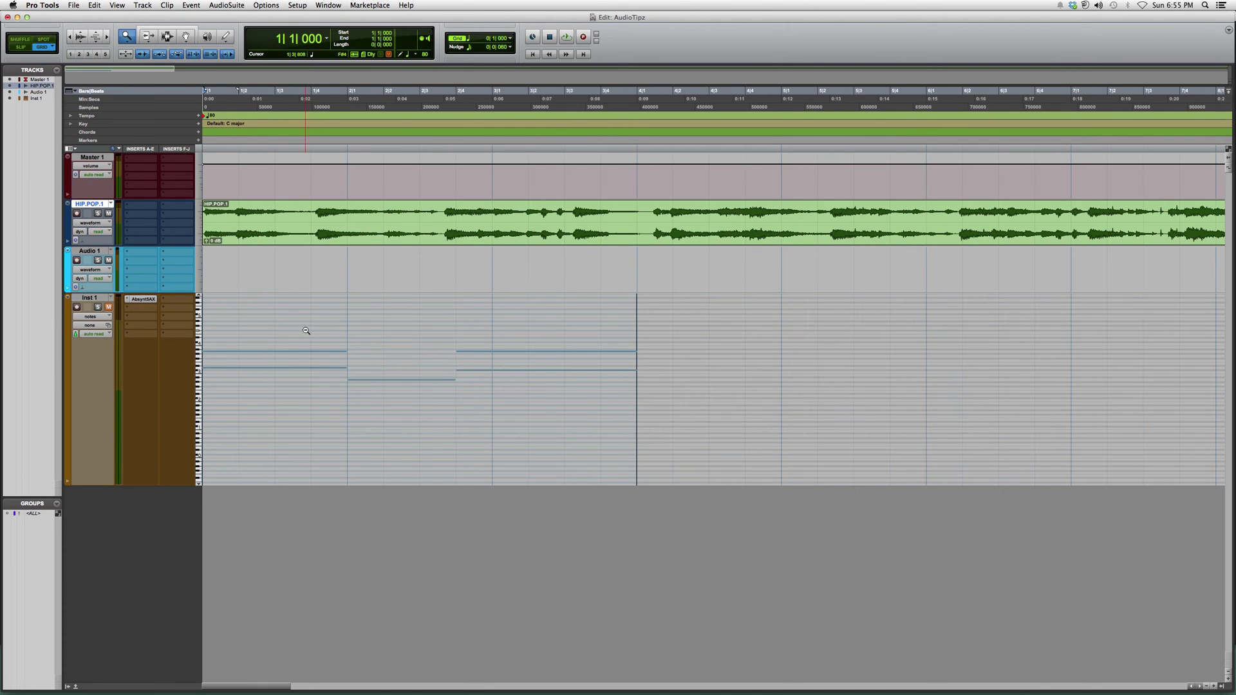
Make the note rows taller with four MIDI Zoom In clicks, then click Inst 1 with the Grabber.
left_click(117, 6)
left_click(99, 37)
left_click(100, 37)
left_click(99, 36)
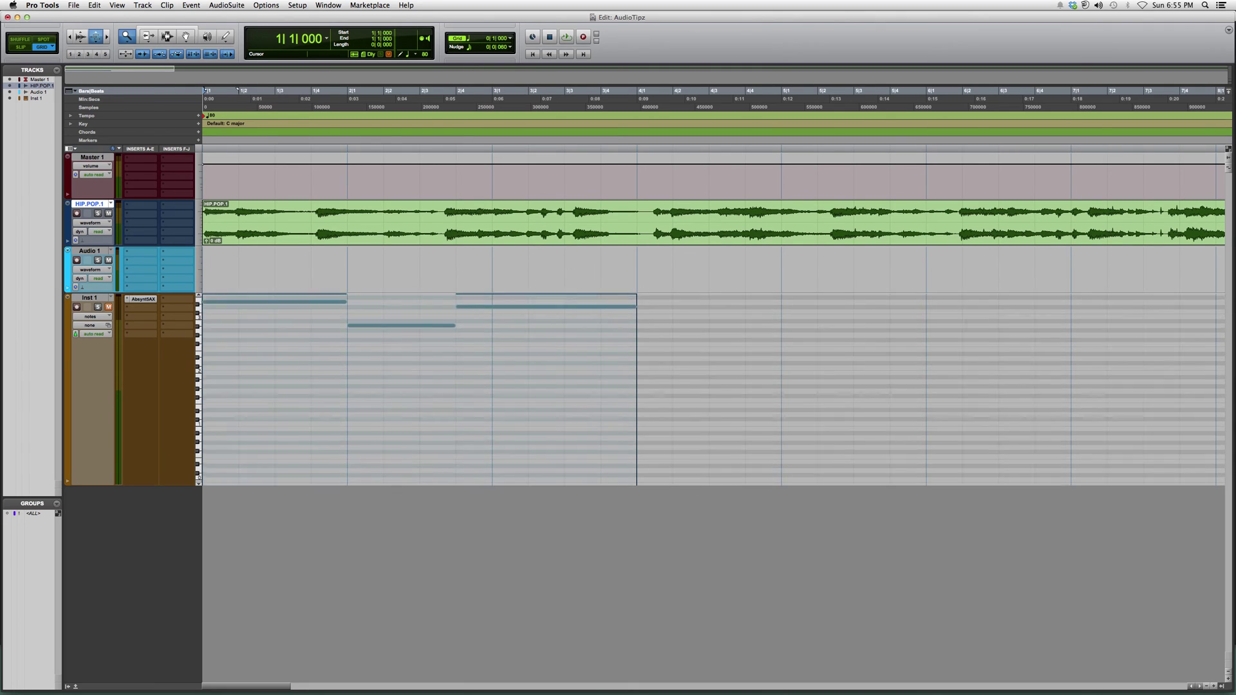
left_click(100, 37)
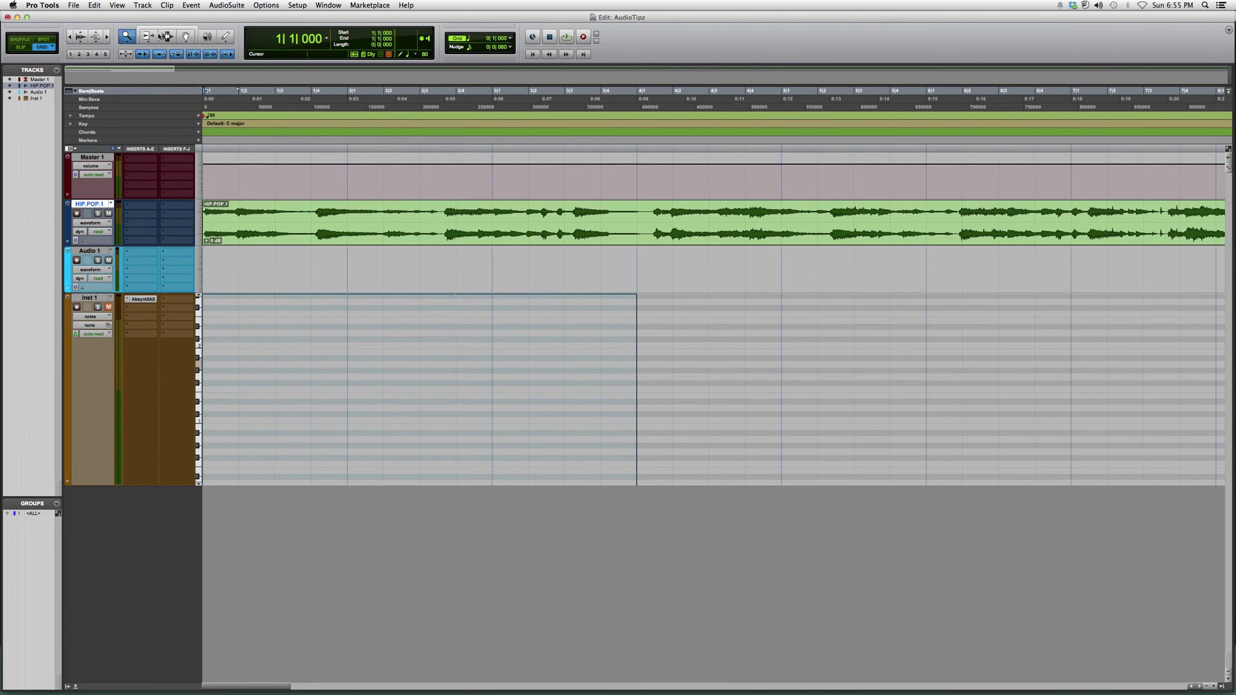
key("F8")
left_click(420, 360)
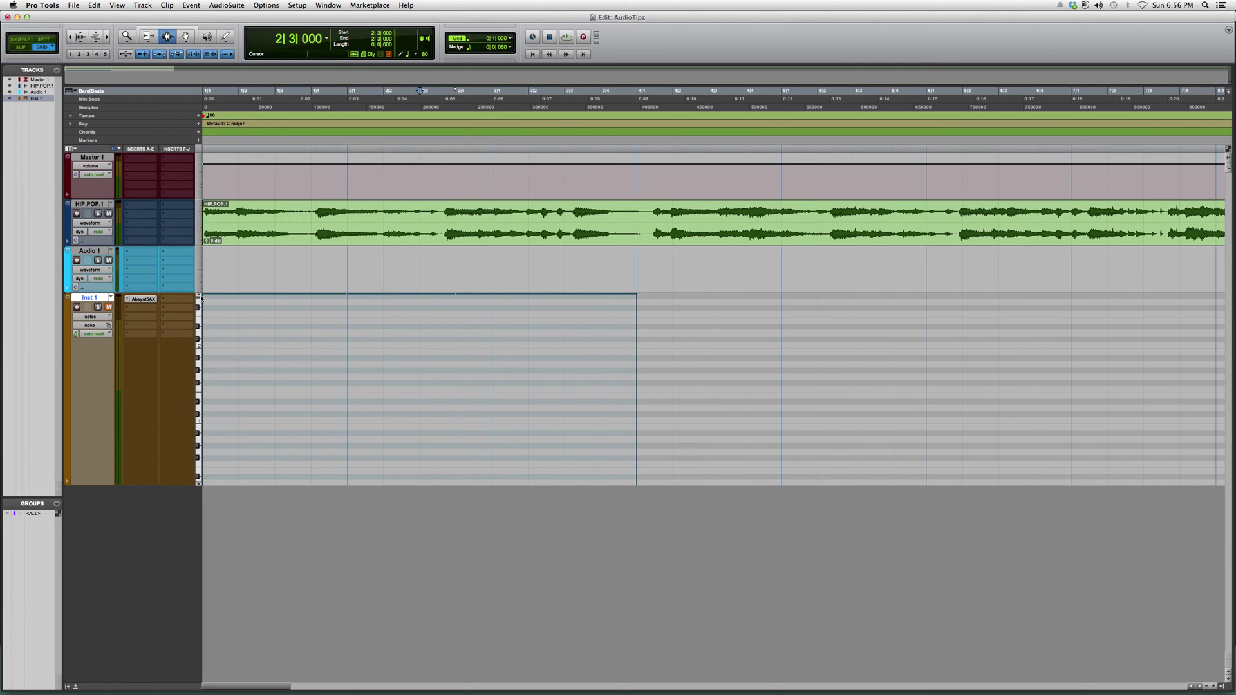
scroll(201, 299, "up", 2)
scroll(200, 300, "up", 2)
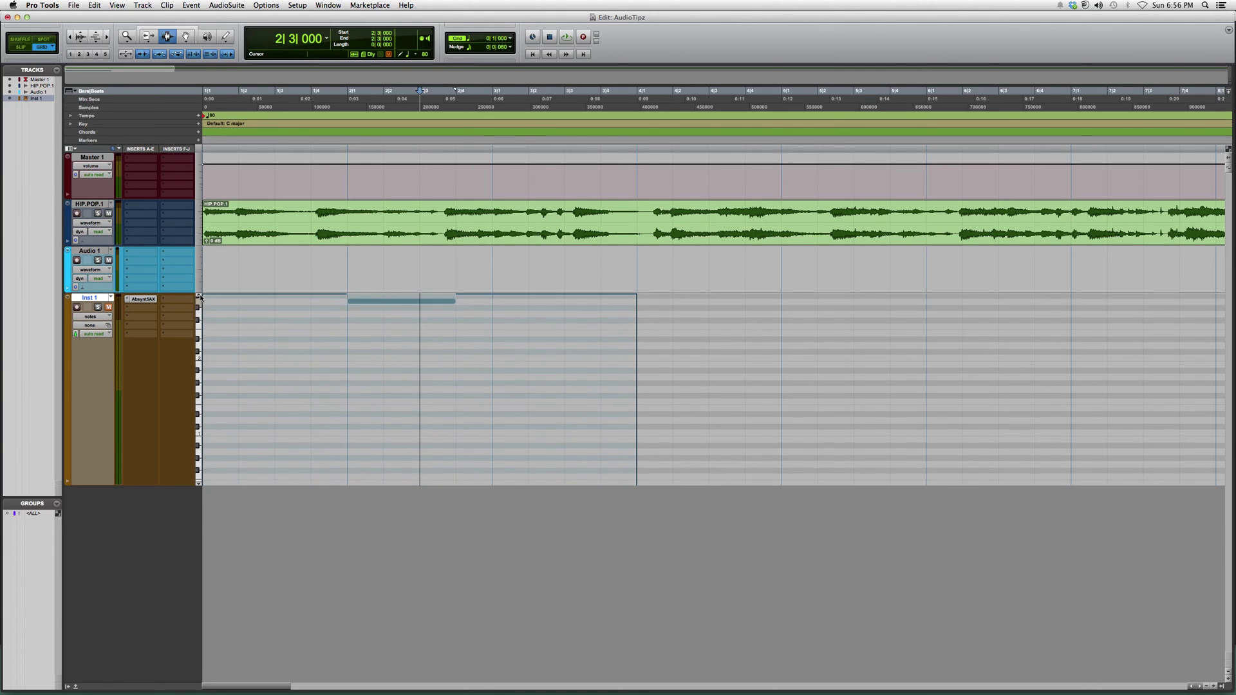
scroll(201, 300, "up", 2)
scroll(200, 300, "up", 2)
scroll(201, 300, "up", 2)
scroll(201, 299, "up", 1)
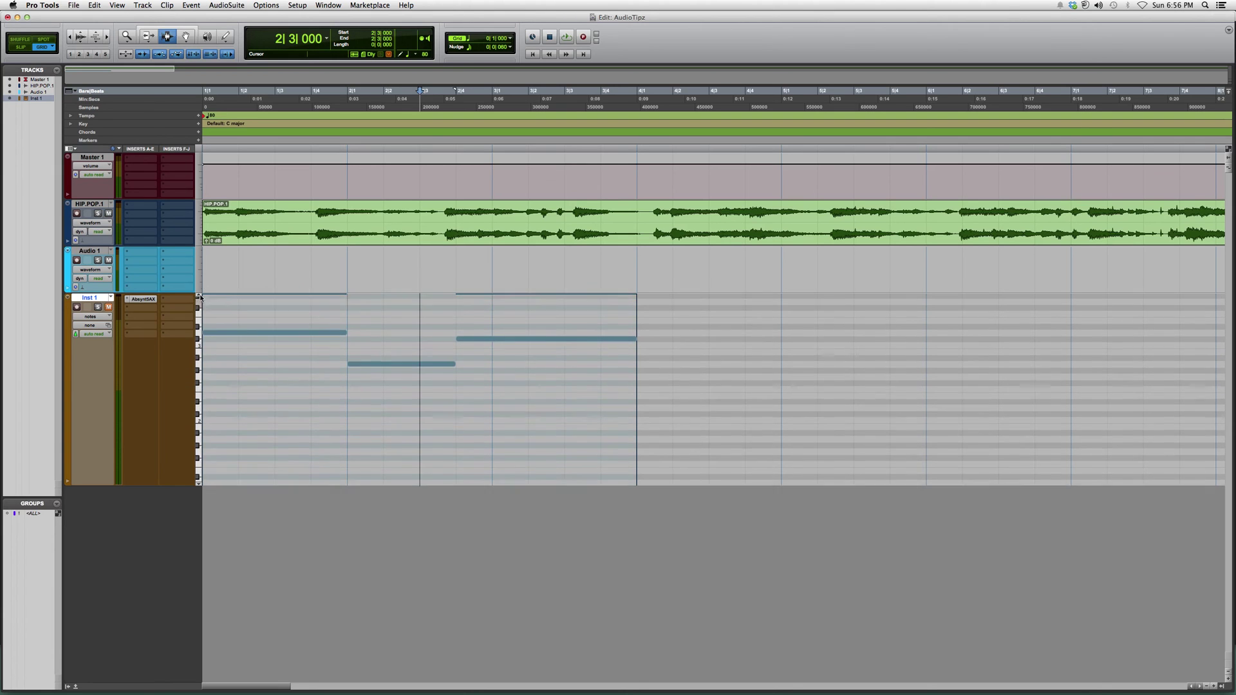
scroll(202, 299, "up", 2)
scroll(201, 299, "up", 2)
scroll(200, 300, "up", 2)
scroll(201, 299, "up", 2)
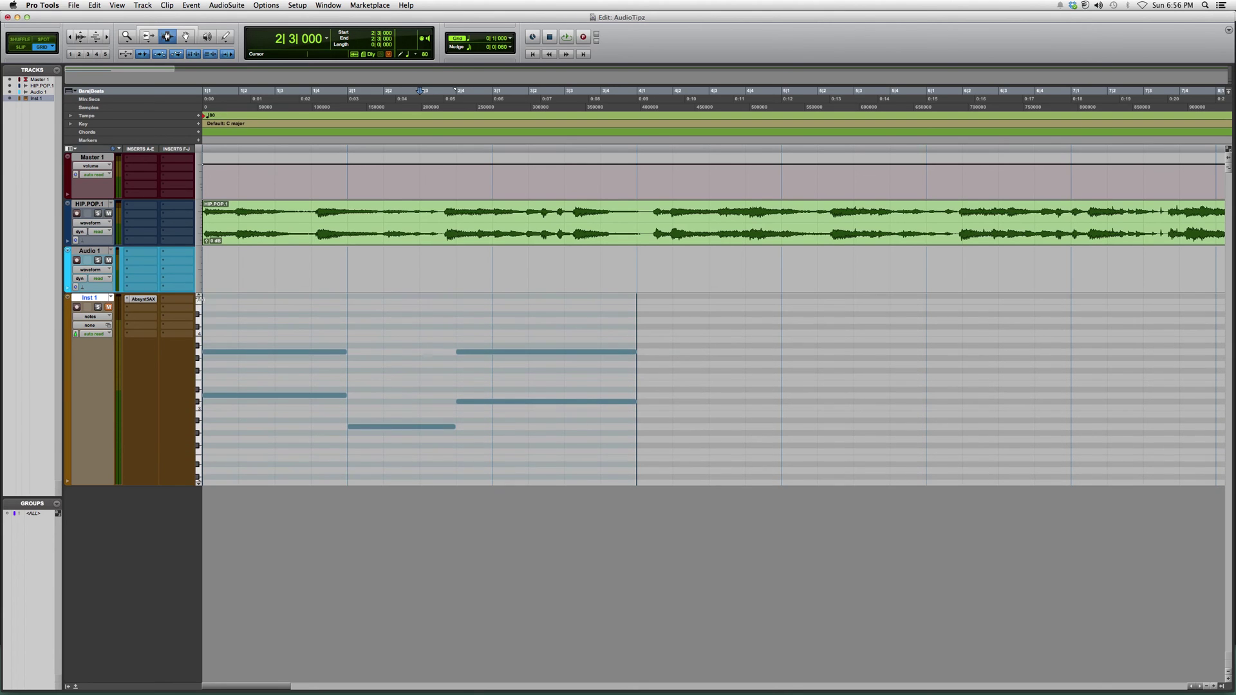
Make the Inst 1 notes taller still with one more MIDI Zoom In.
left_click(96, 34)
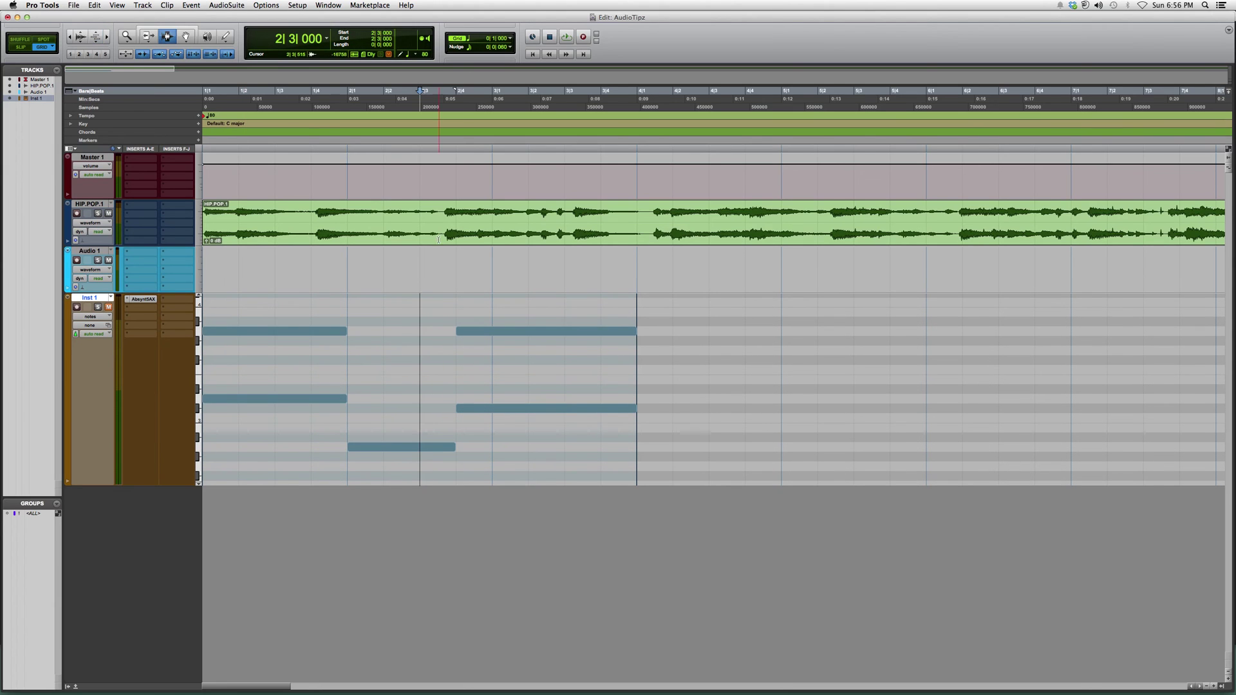
Set the edit point to bar 2, widen the Inst 1 notes with the Zoomer, then readjust note height.
left_click(384, 332)
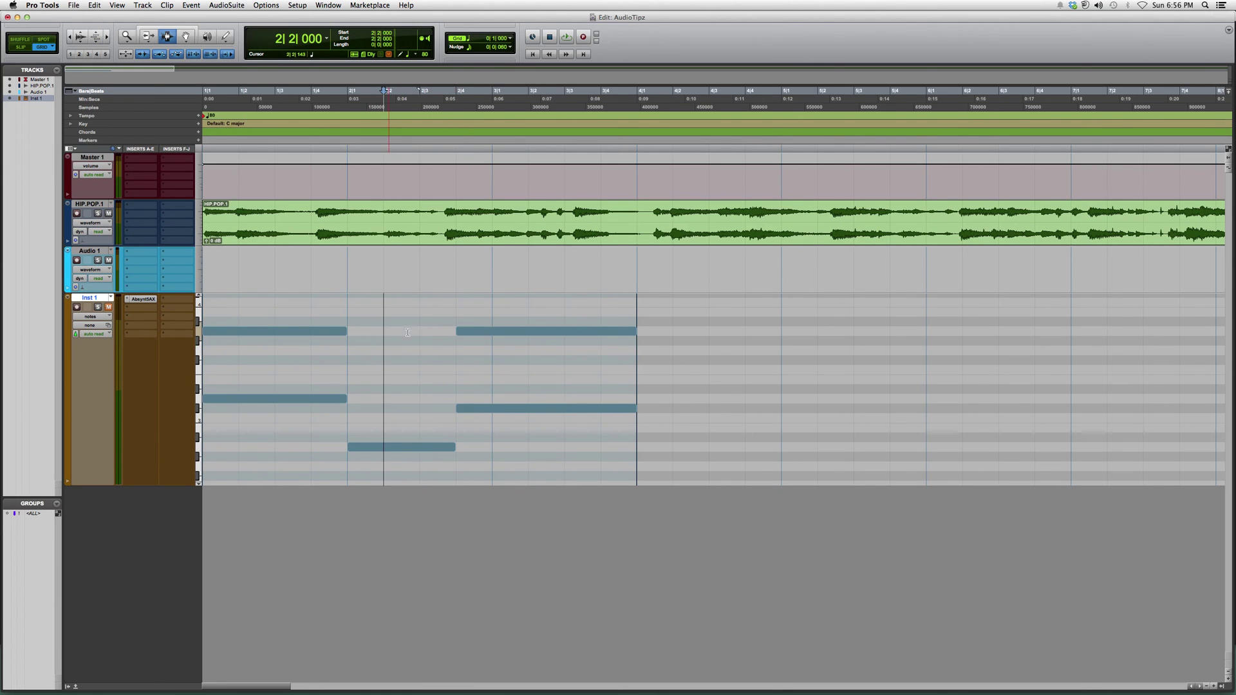
left_click(347, 332)
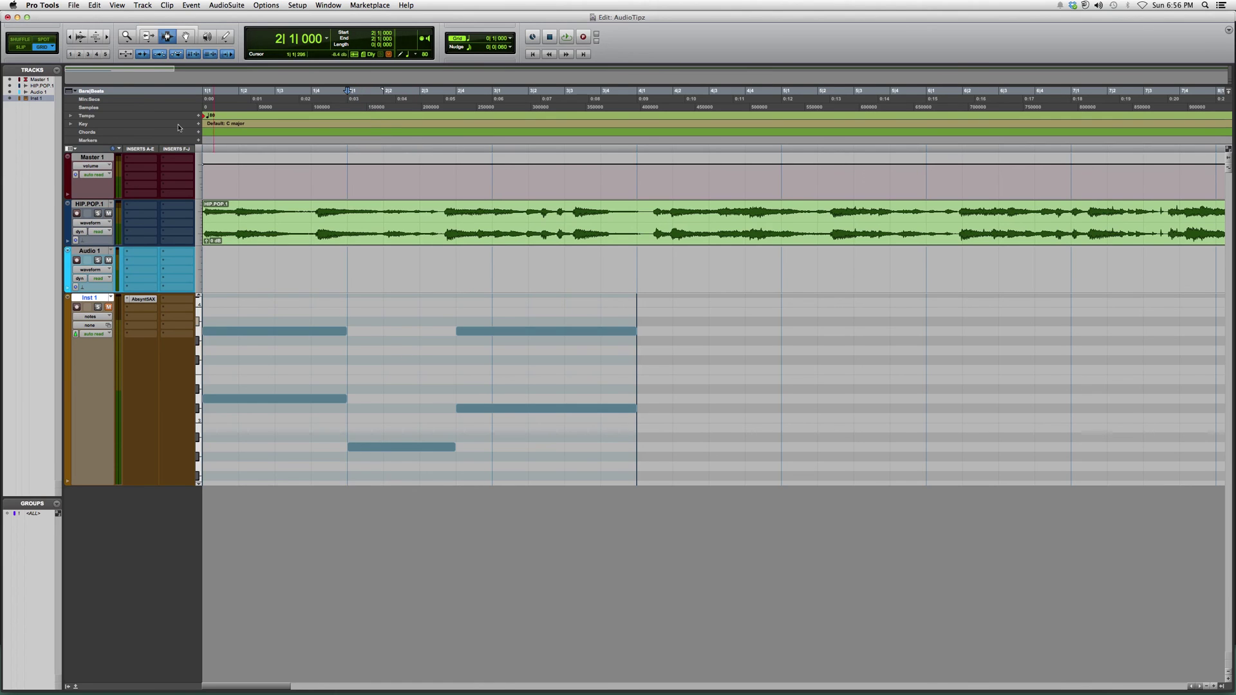
left_click(127, 37)
left_click(394, 350)
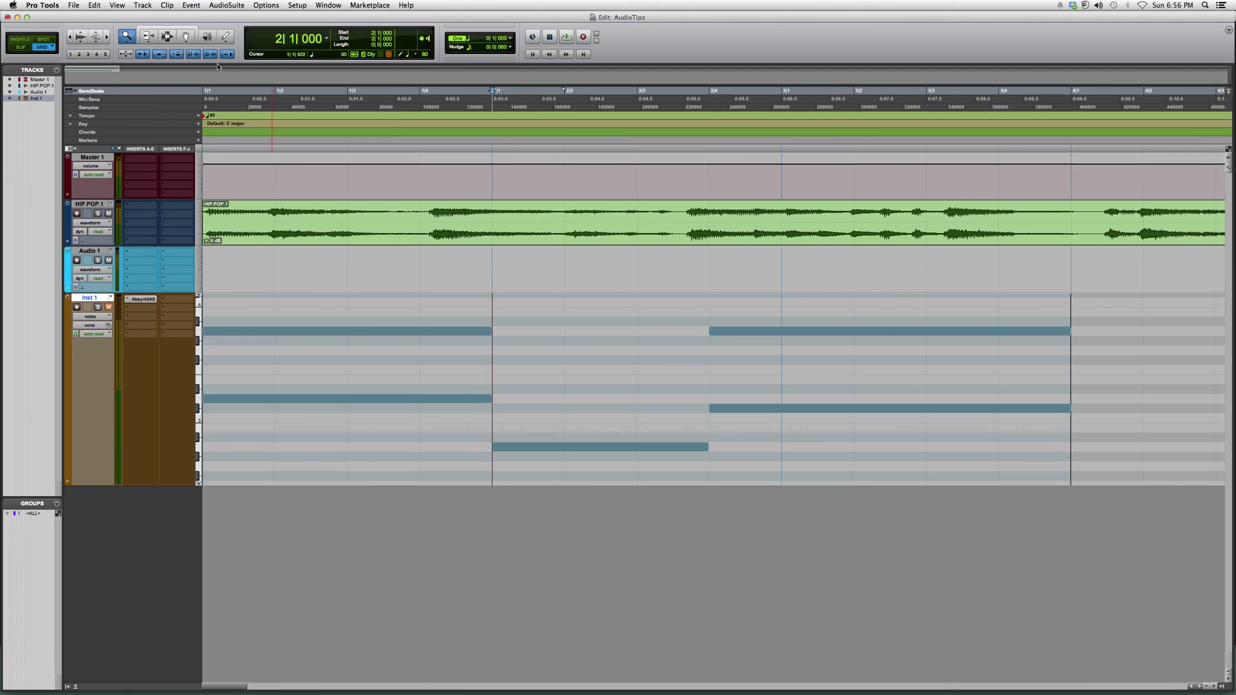
left_click(96, 35)
left_click(95, 34)
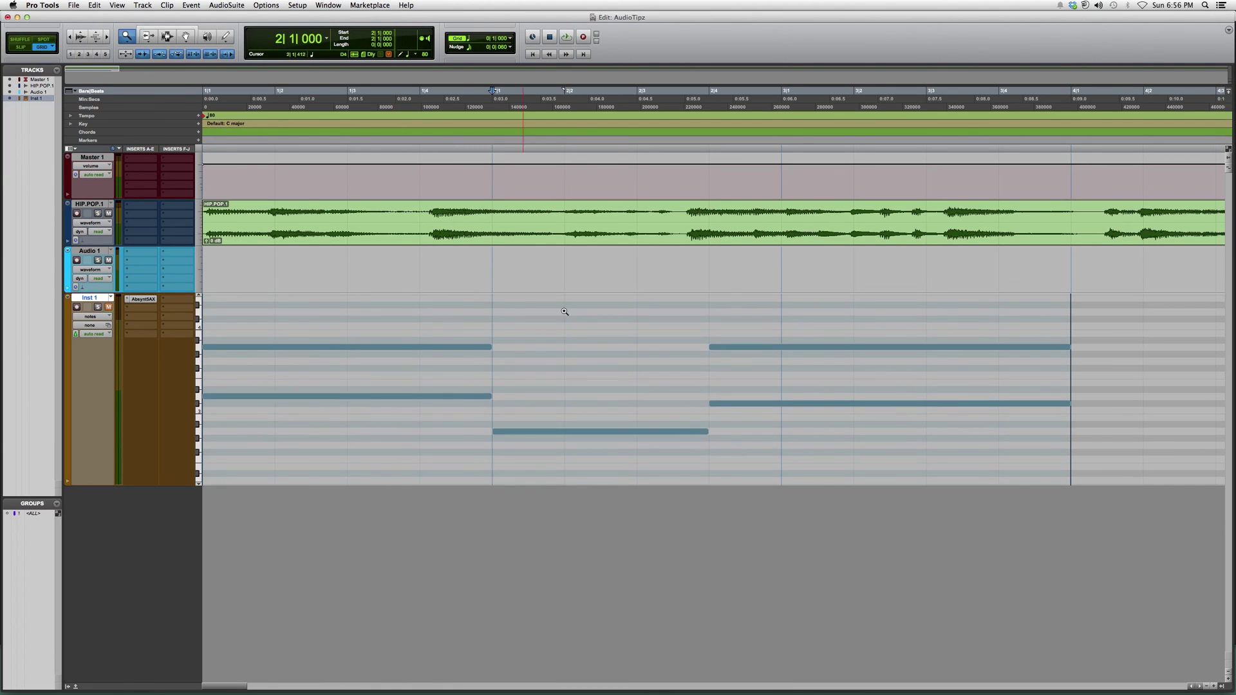